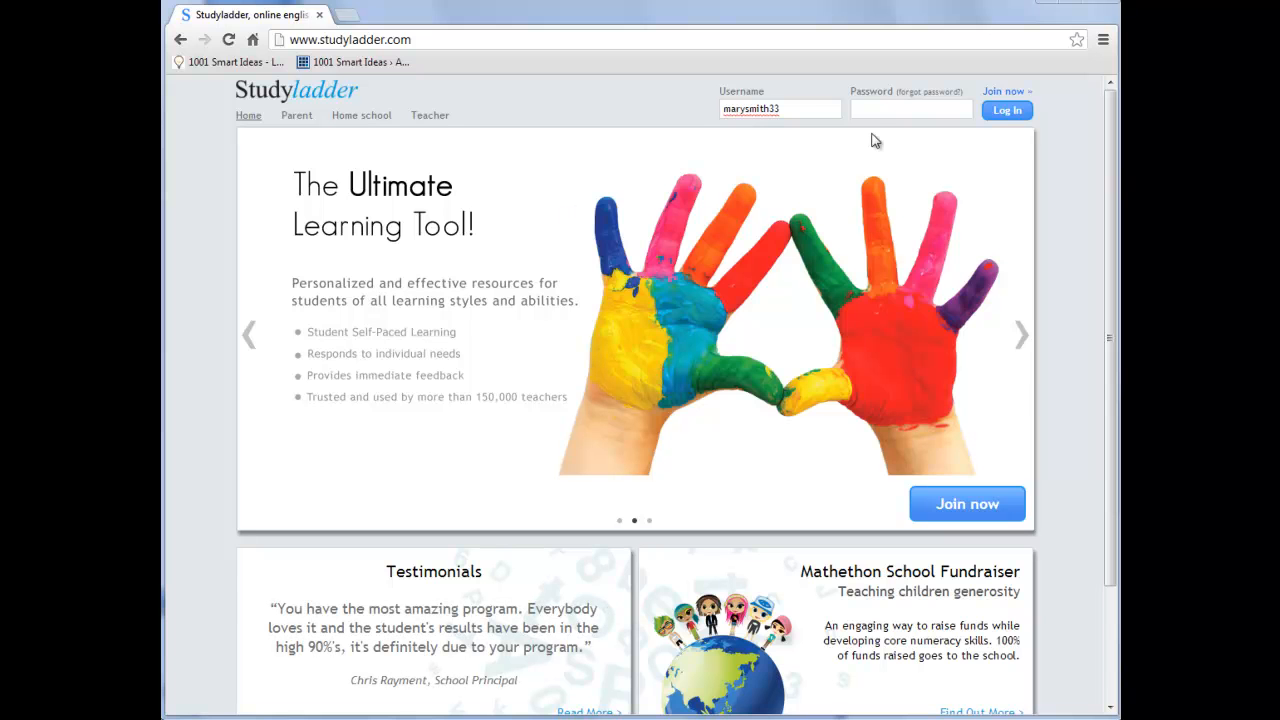
# Enter the account password and log in to the teacher account
pyautogui.click(898, 109)
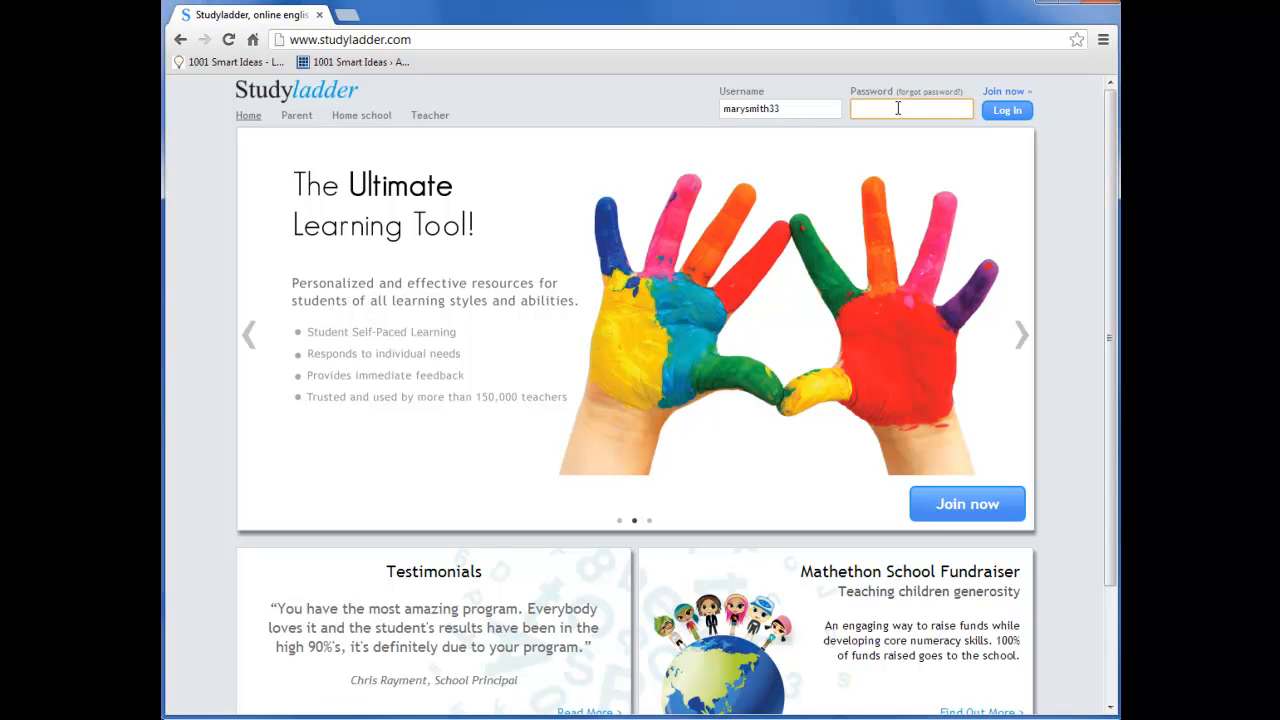
pyautogui.write('password')
pyautogui.click(1008, 112)
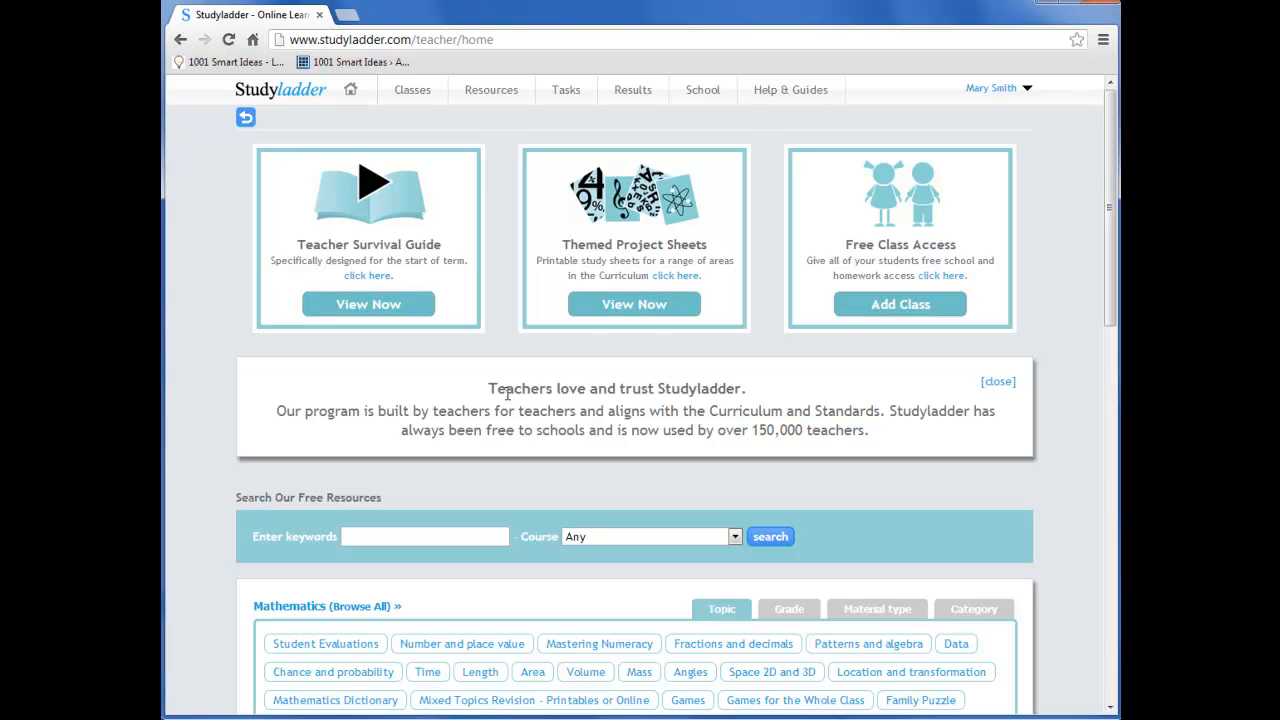
# Start a new class named "Sample Class 4" and set its level to Green (grade 4)
pyautogui.moveTo(417, 100)
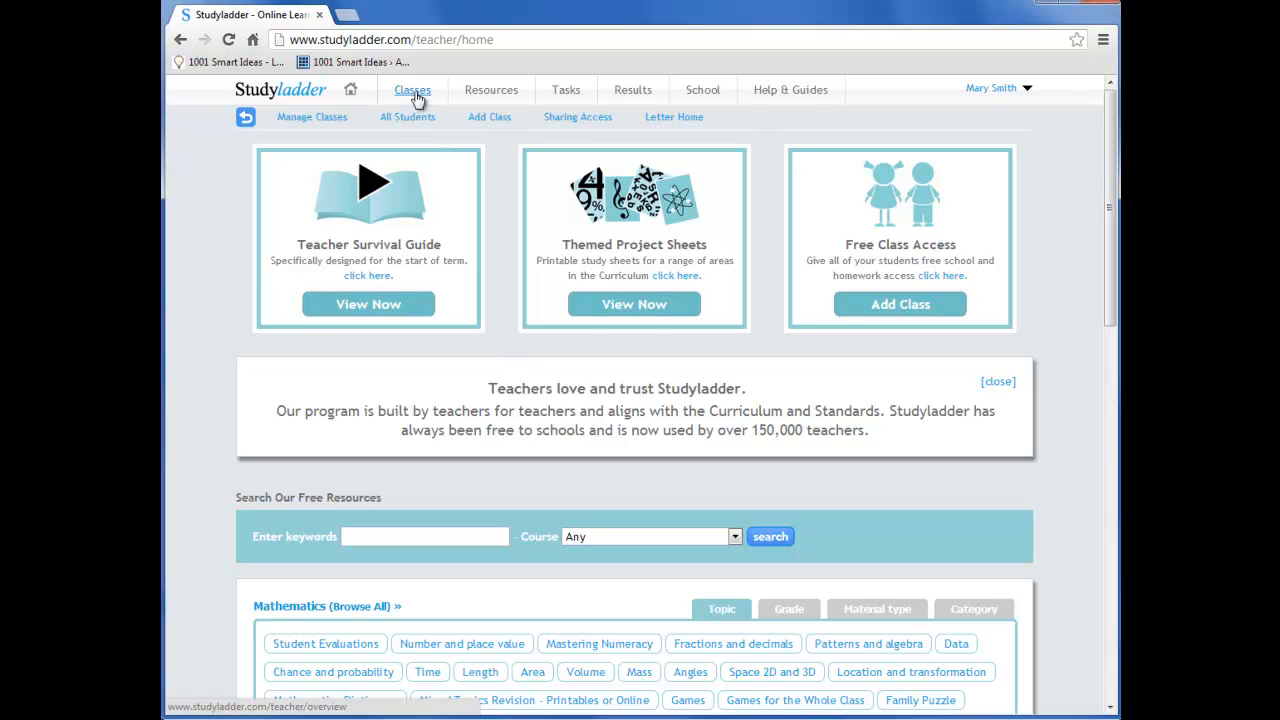
pyautogui.moveTo(808, 100)
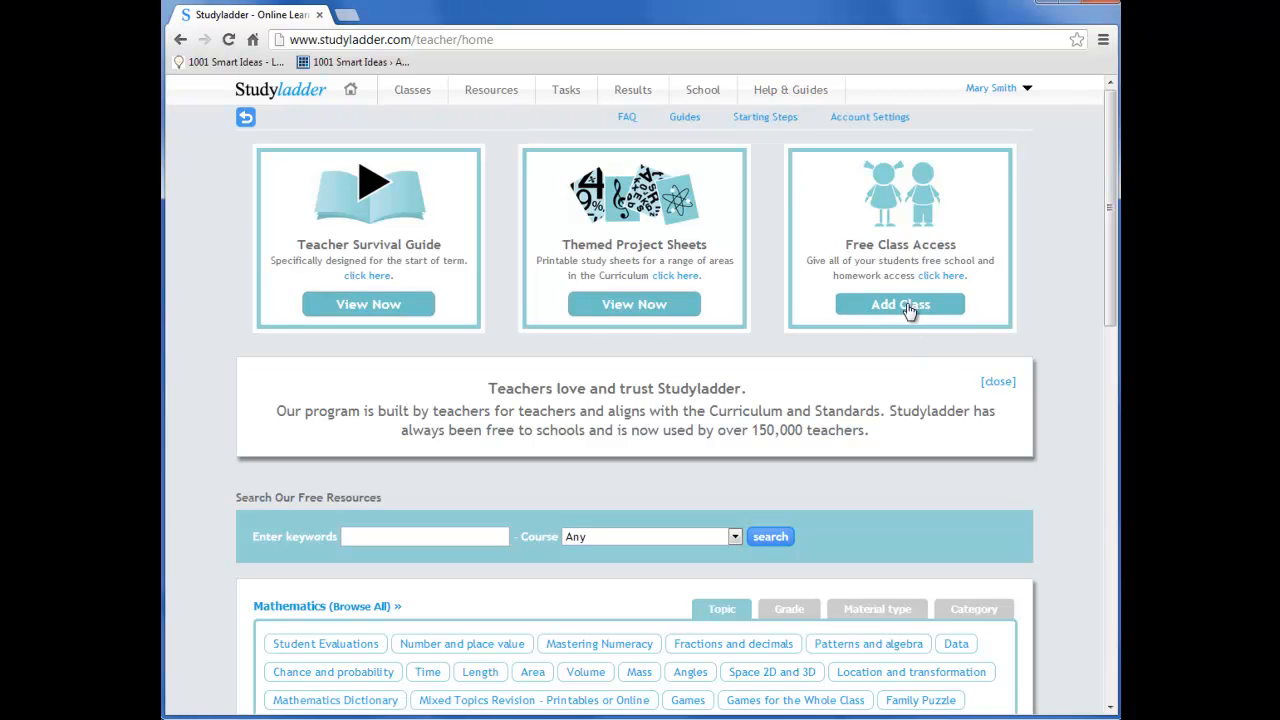
pyautogui.click(409, 89)
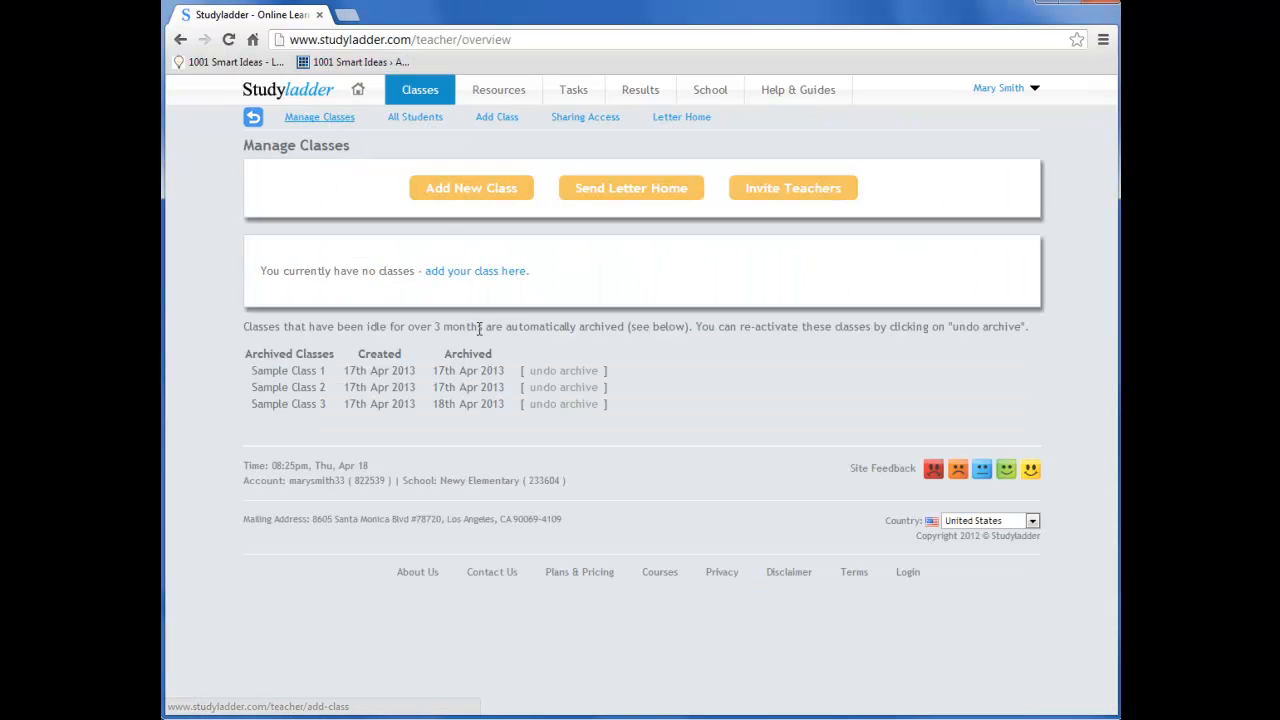
pyautogui.click(471, 190)
pyautogui.click(418, 204)
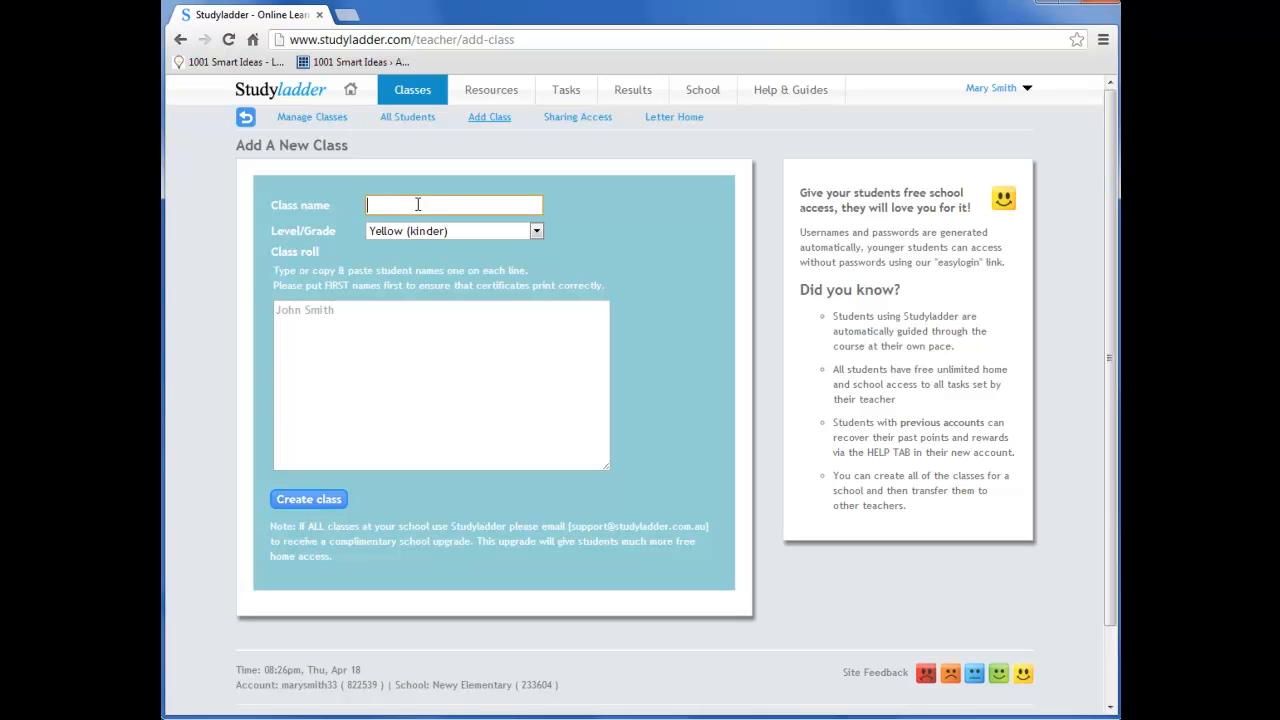
pyautogui.write('Sample C')
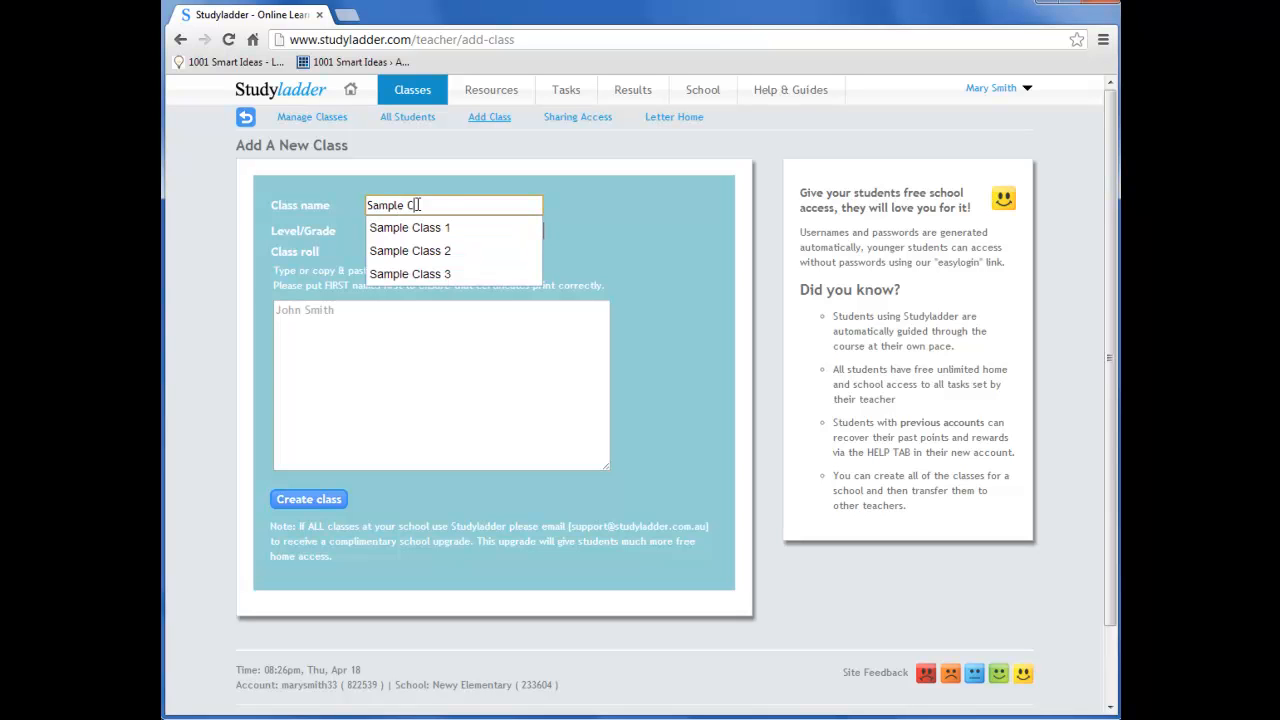
pyautogui.write('lass 4')
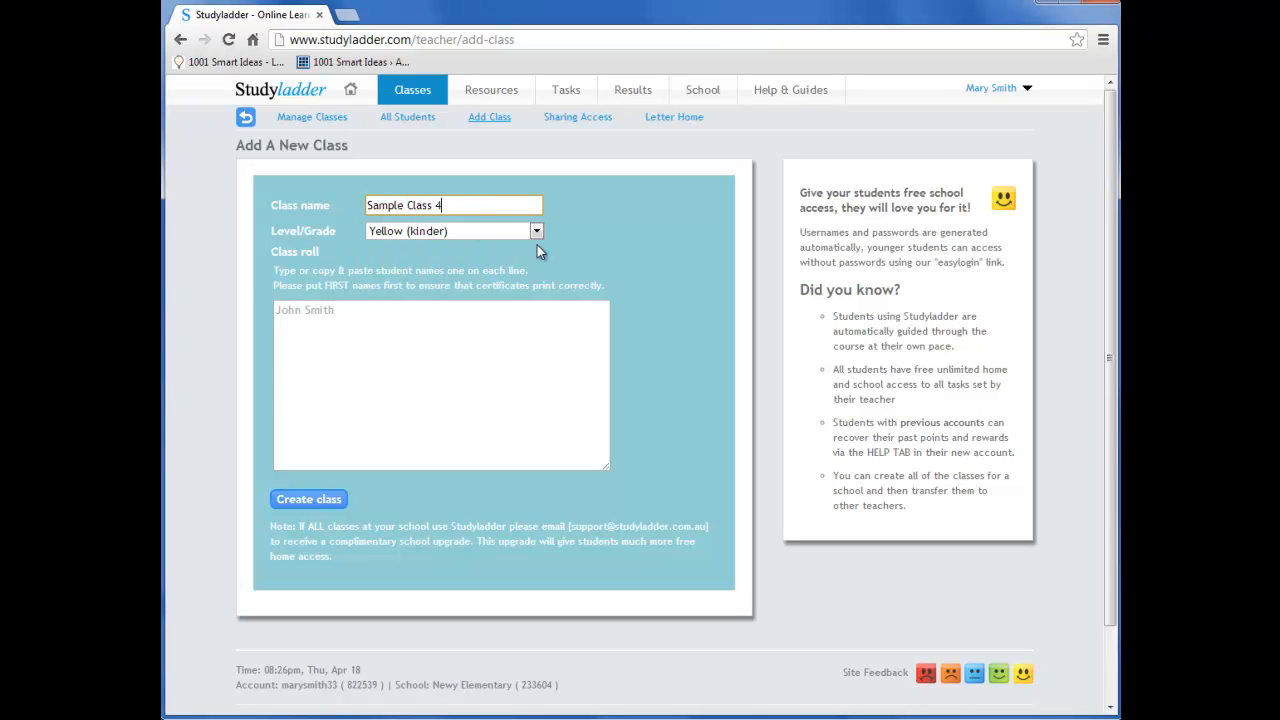
pyautogui.click(537, 233)
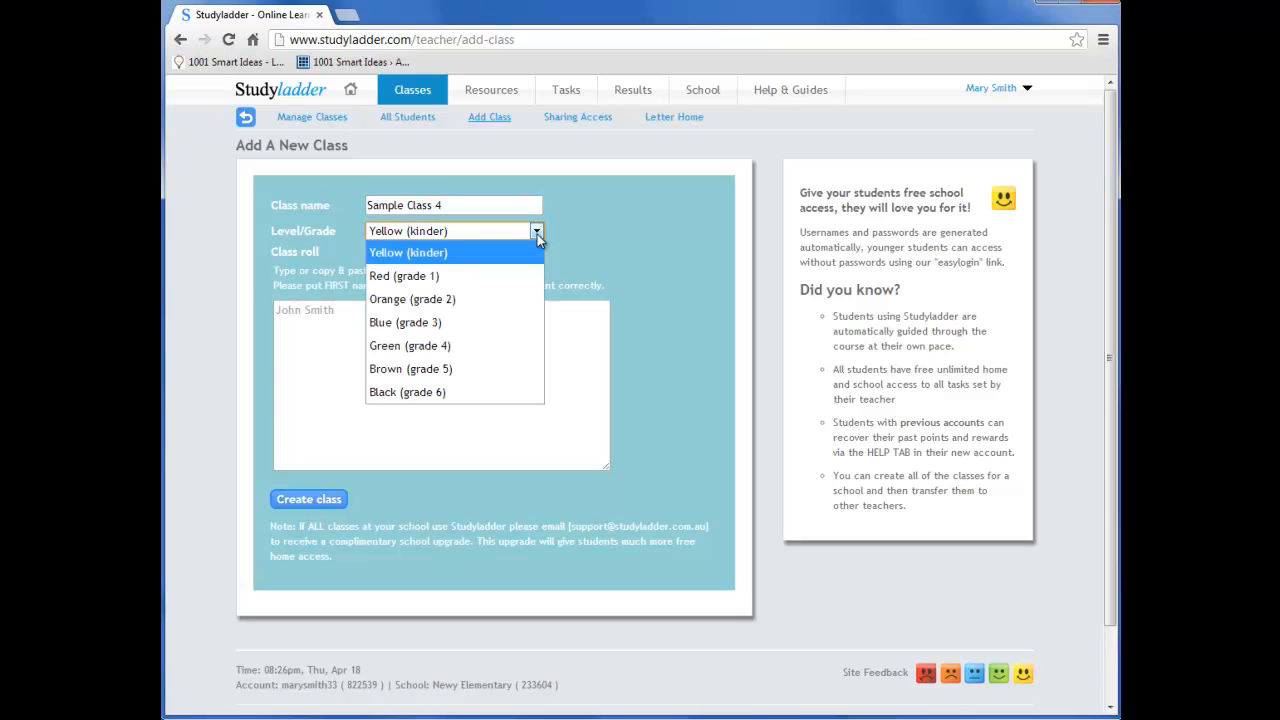
pyautogui.click(445, 345)
# Enter one student's full name in the class roll, then switch to Word and copy all student names from the Sample Class Roster
pyautogui.click(429, 339)
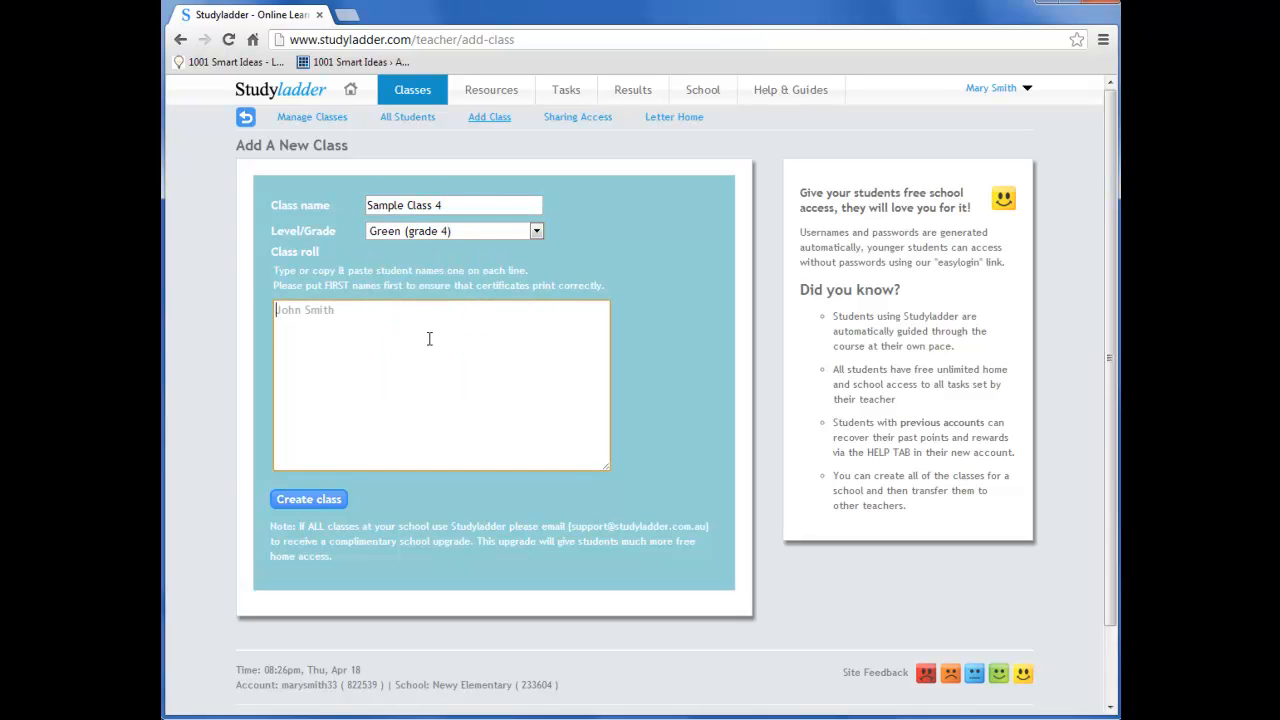
pyautogui.write('John Smith')
pyautogui.hotkey('alt', 'Tab')
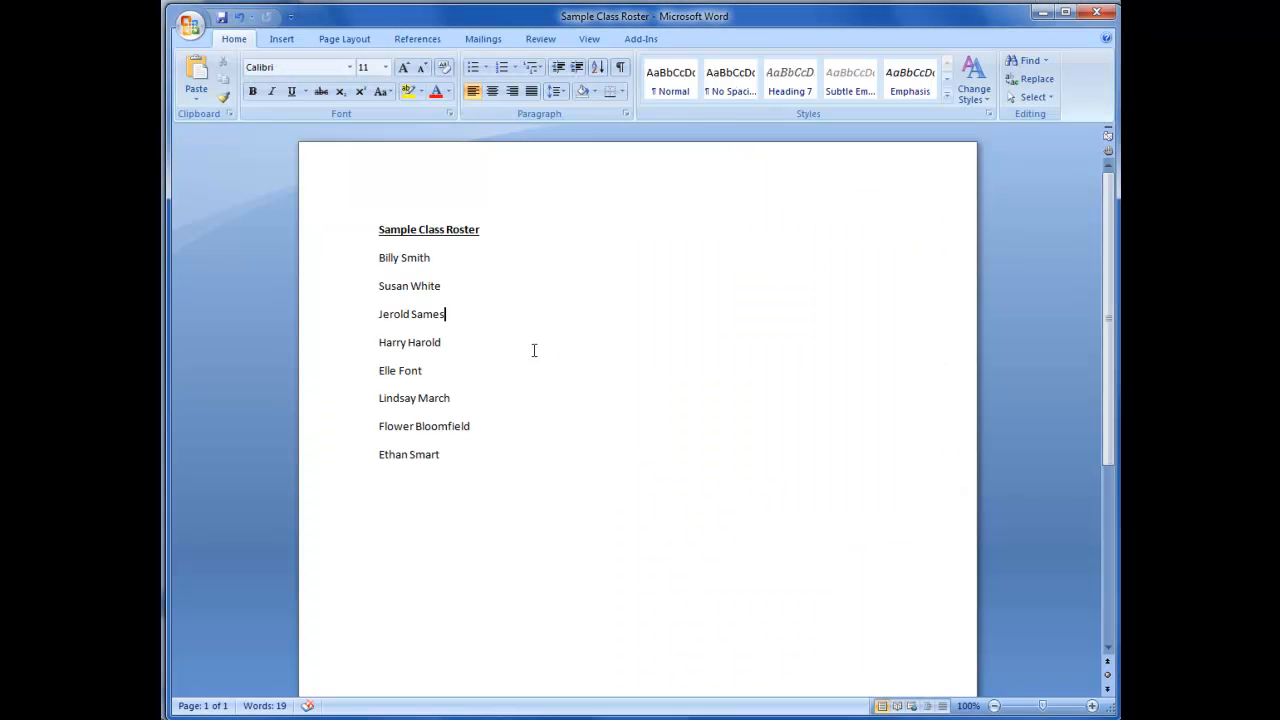
pyautogui.moveTo(380, 254); pyautogui.dragTo(448, 463)
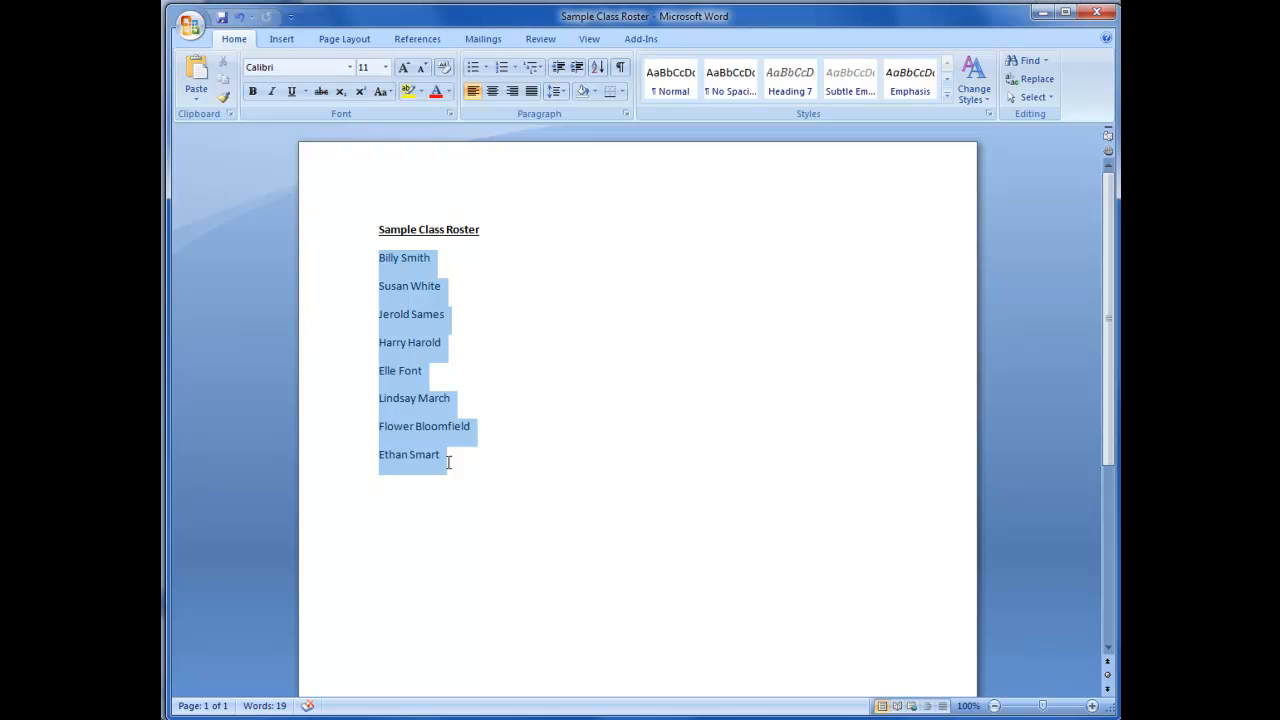
pyautogui.rightClick(401, 330)
pyautogui.click(274, 364)
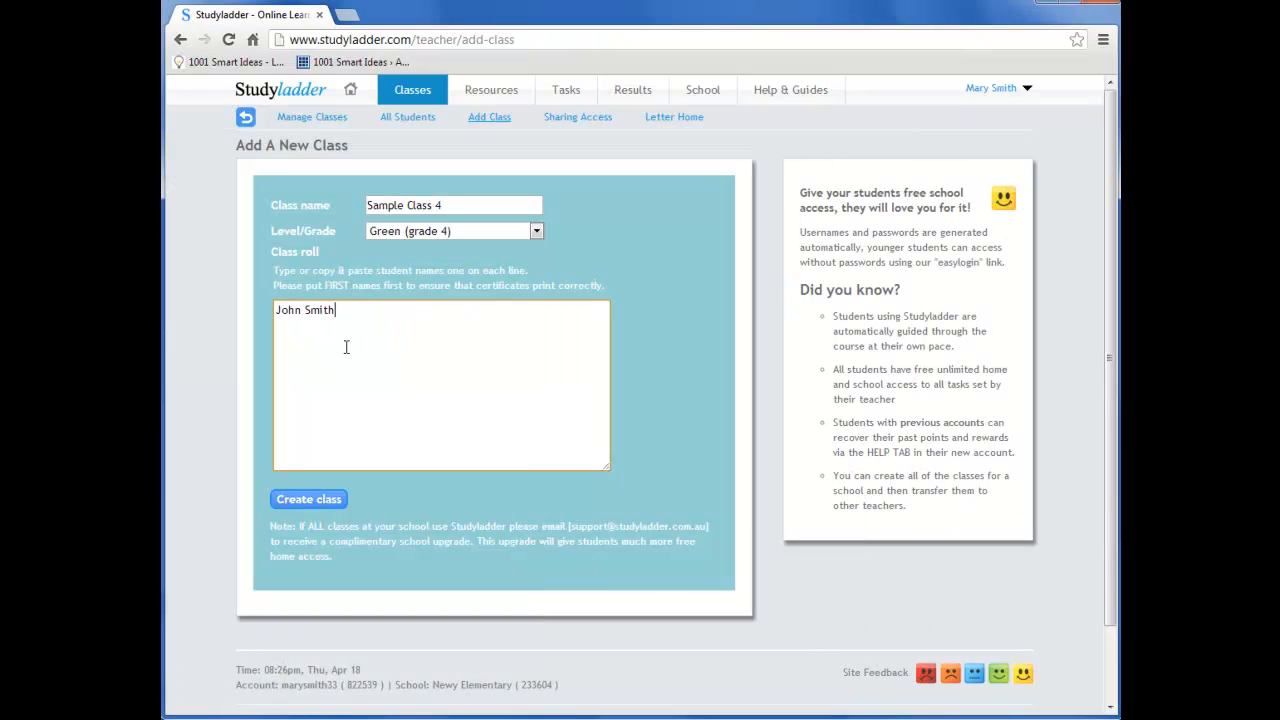
# Paste the copied student names on a new line in the Studyladder class roll and create the class
pyautogui.rightClick(346, 347)
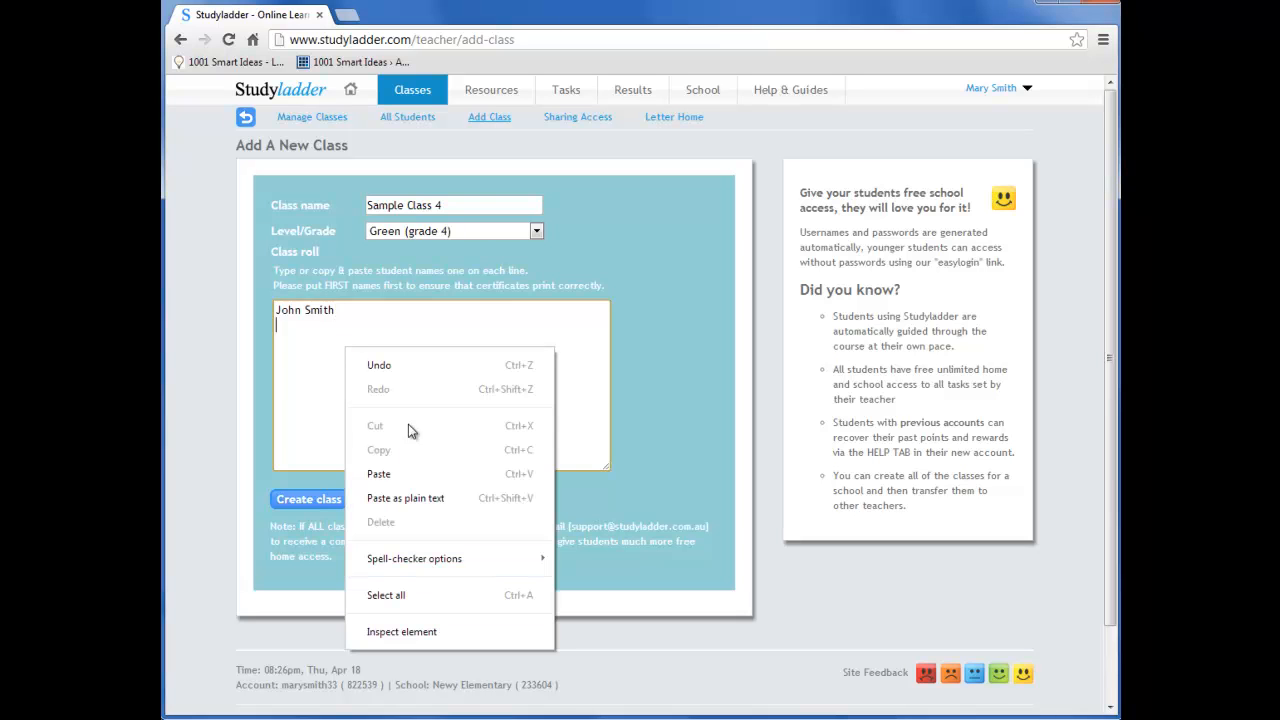
pyautogui.click(409, 477)
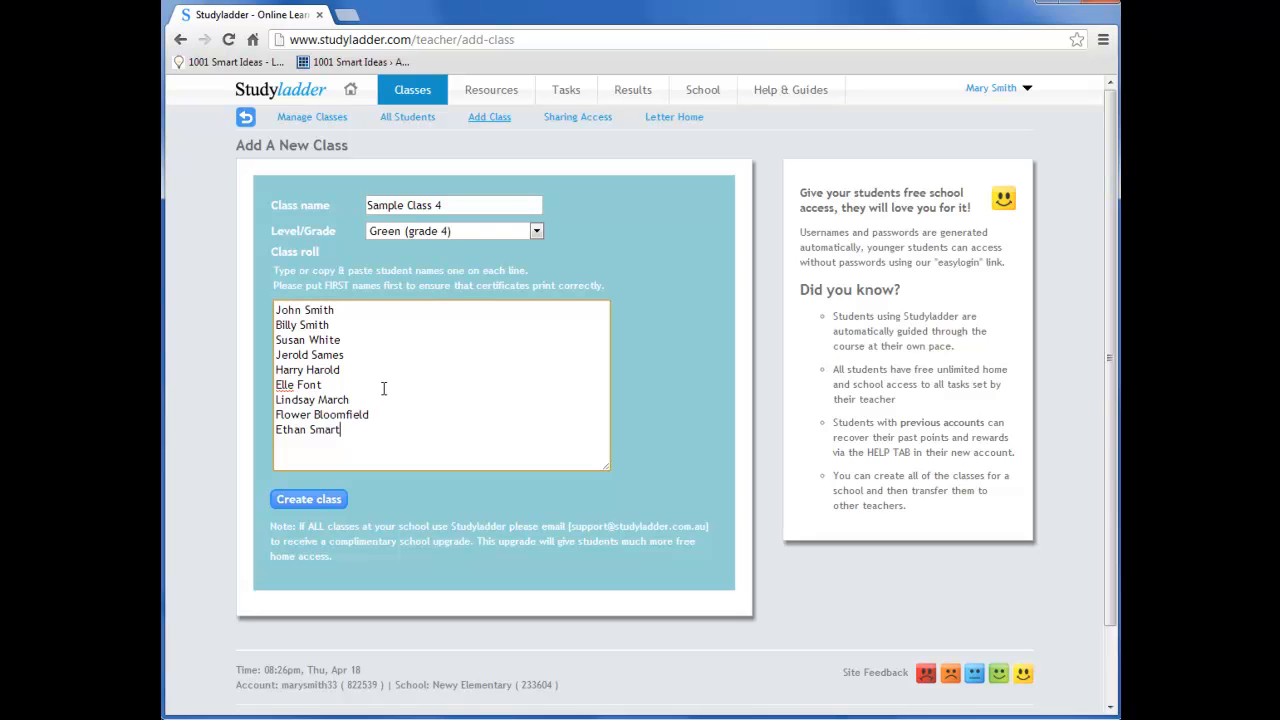
pyautogui.click(310, 505)
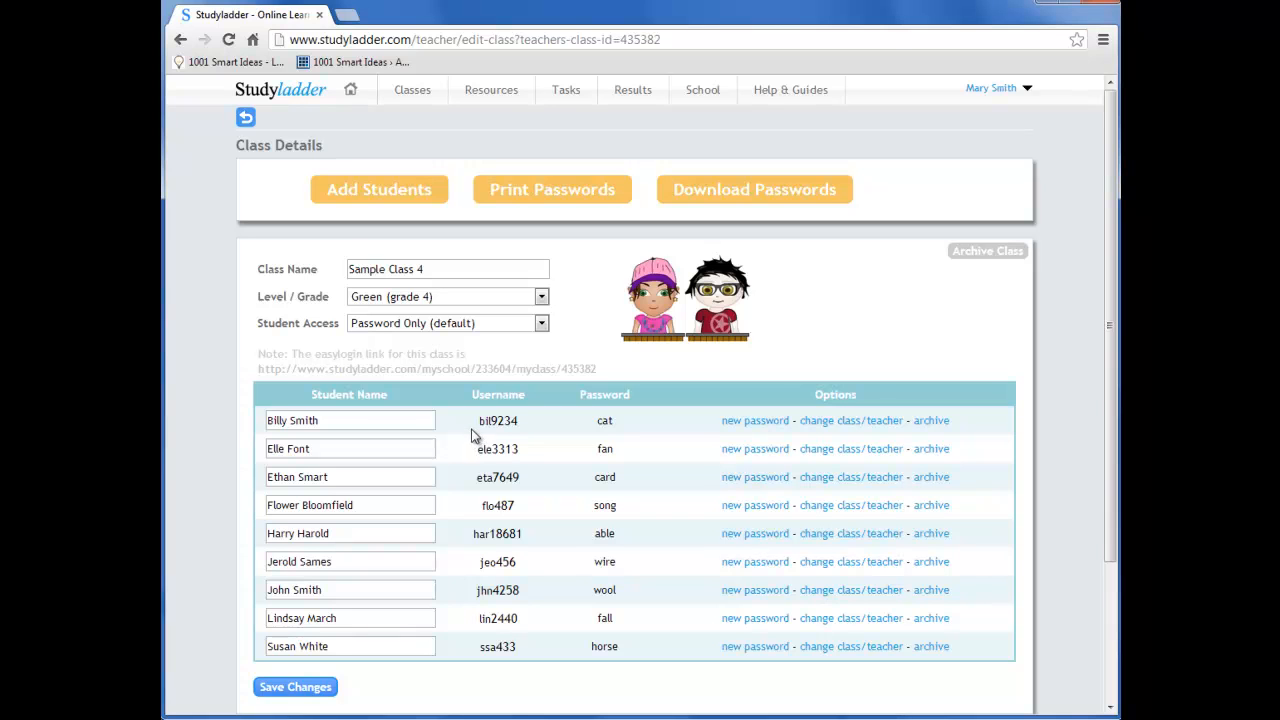
# Change the last letter of the first listed student's first name to "i" and save the changes
pyautogui.click(287, 420)
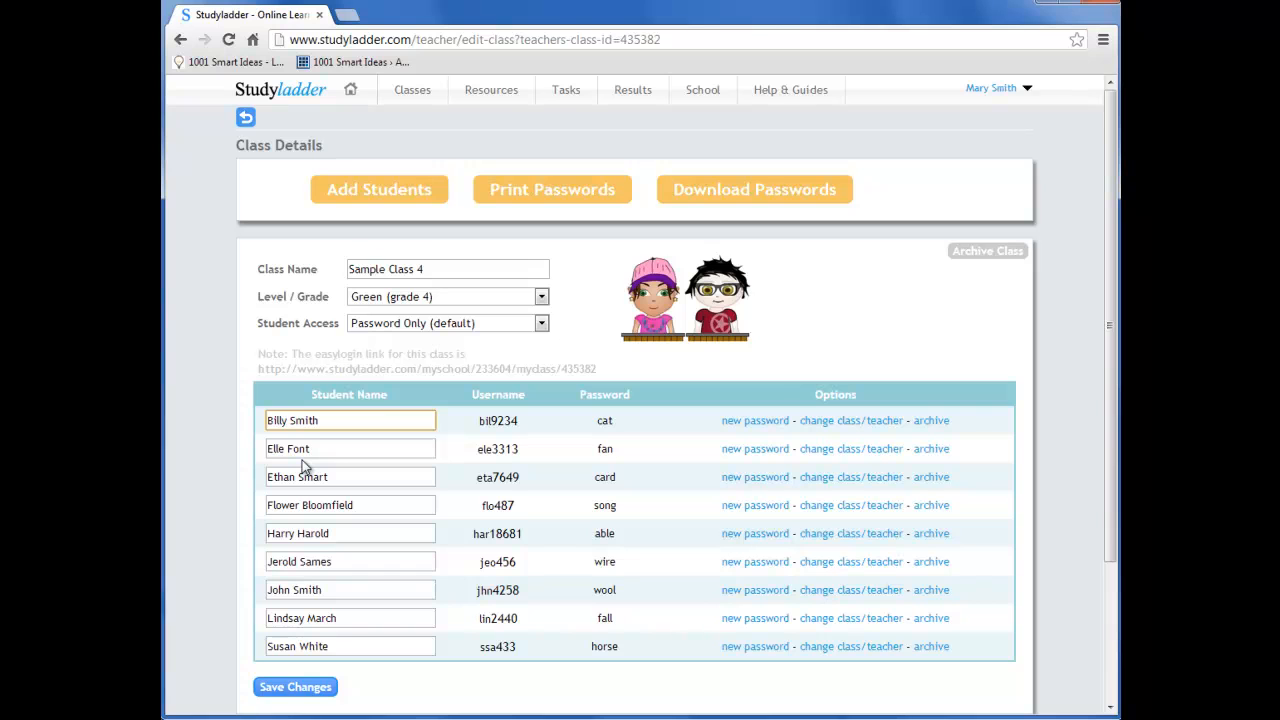
pyautogui.press('BackSpace')
pyautogui.click(297, 688)
# Review the student login list and the Student Access options, keeping Password Only (default)
pyautogui.scroll(-1, 470, 570)
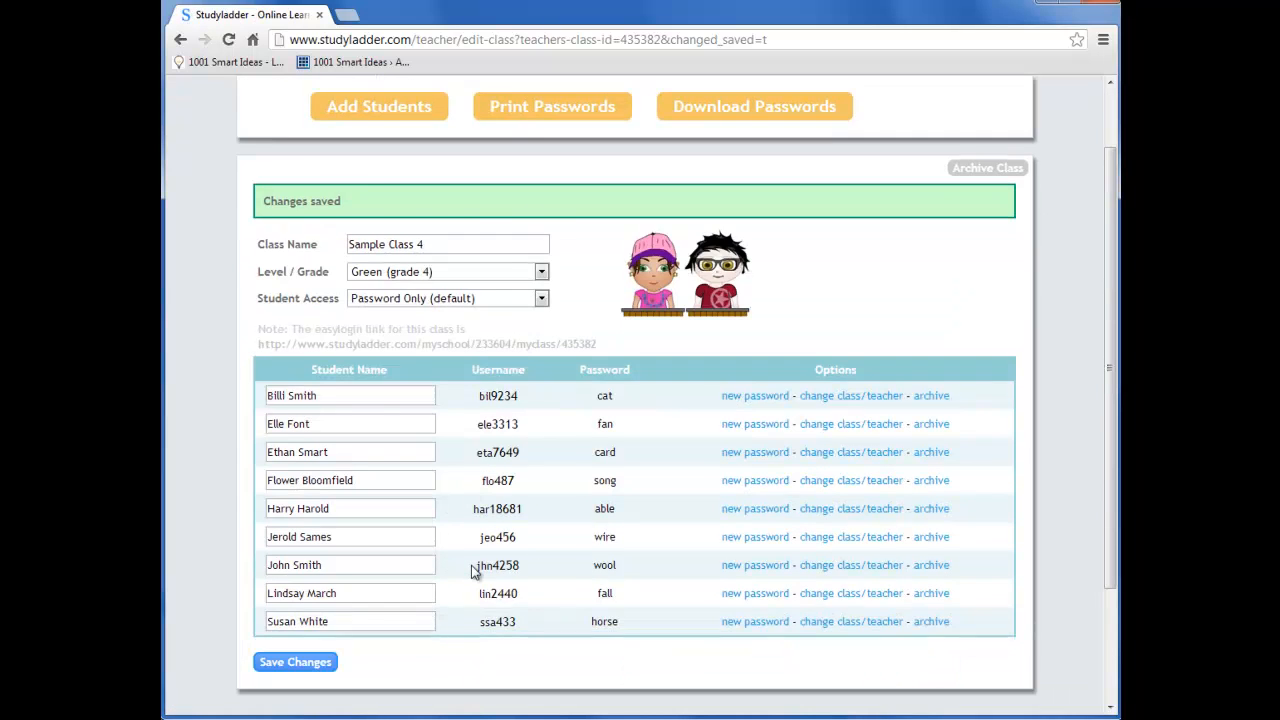
pyautogui.scroll(-1, 473, 570)
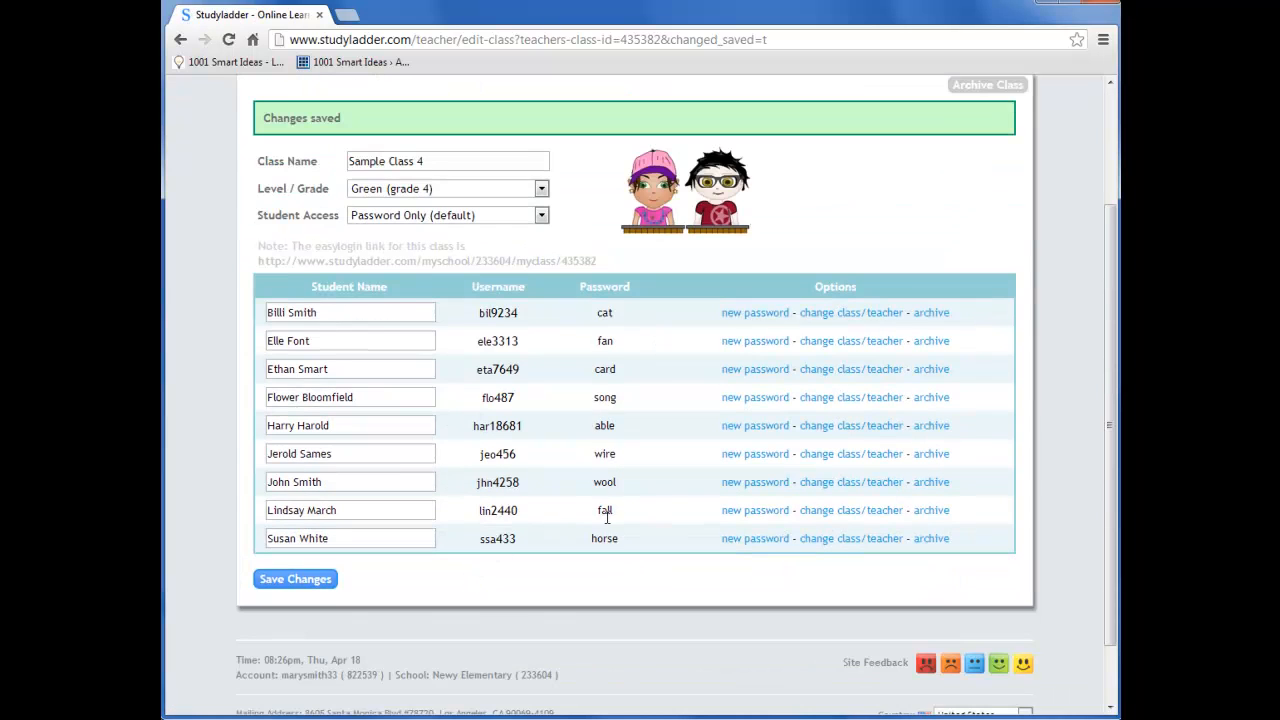
pyautogui.scroll(1, 557, 320)
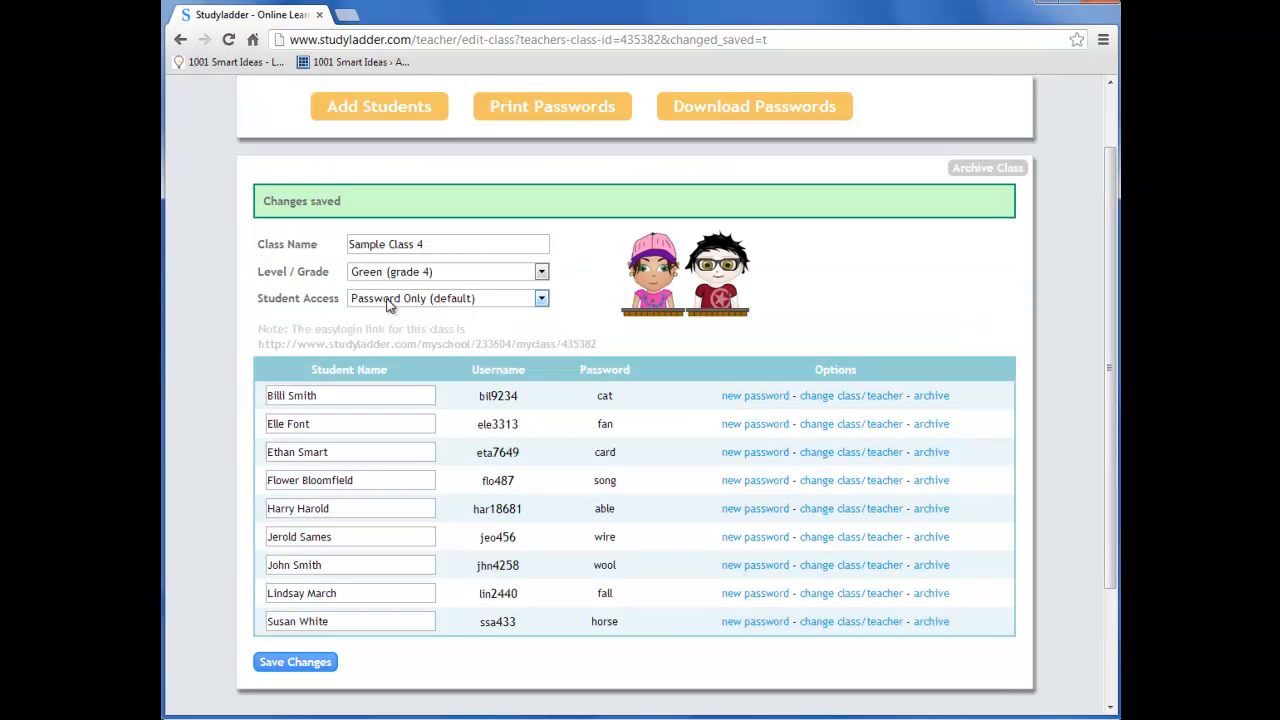
pyautogui.click(541, 299)
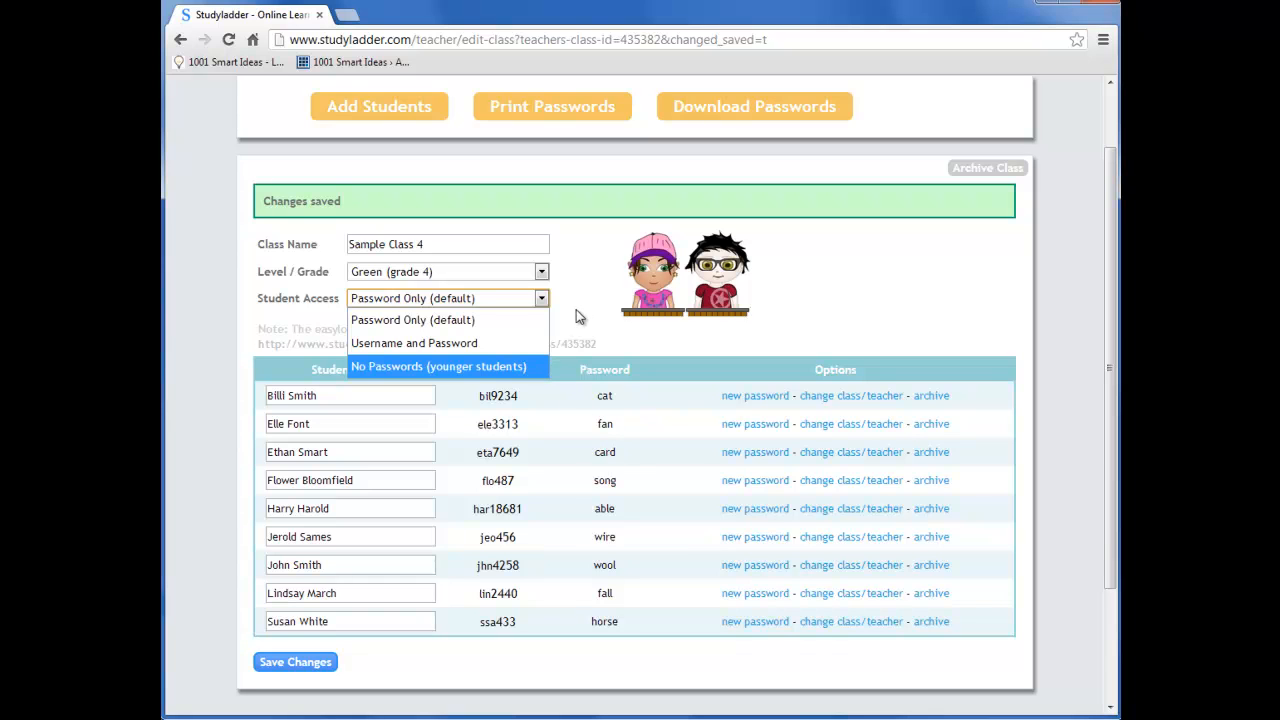
pyautogui.click(492, 304)
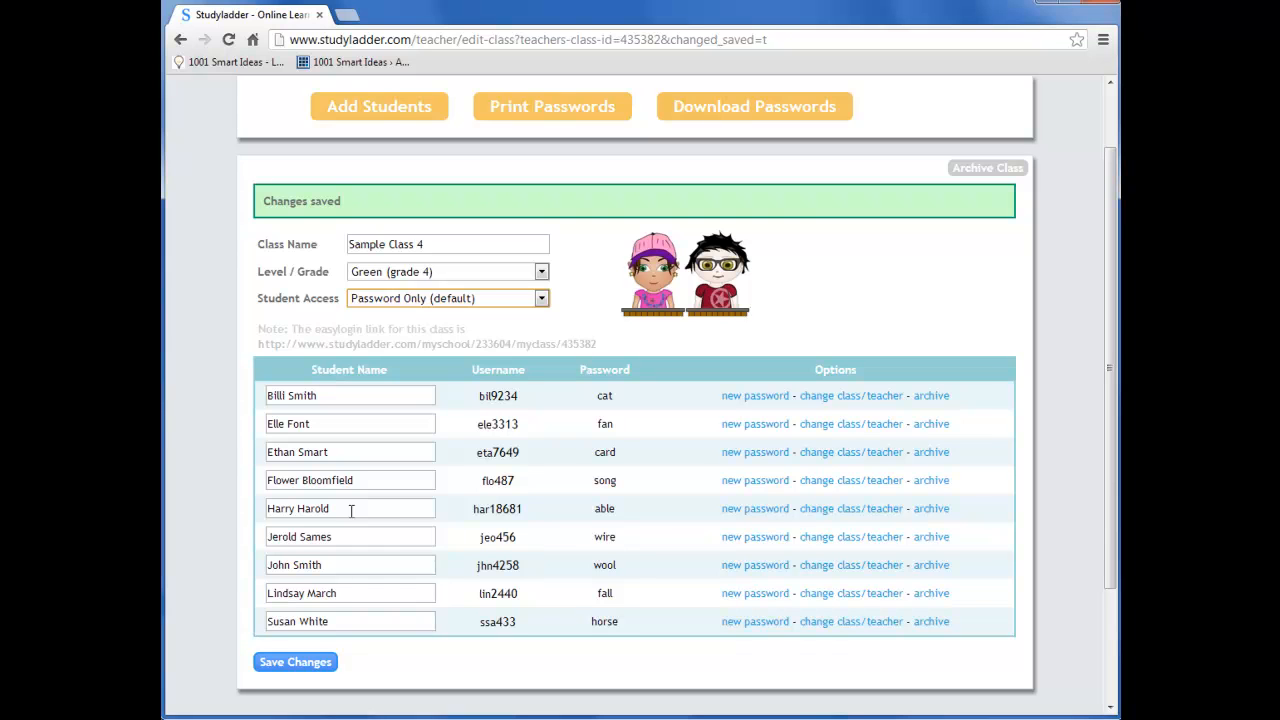
# Archive the fifth student in the class list
pyautogui.click(931, 509)
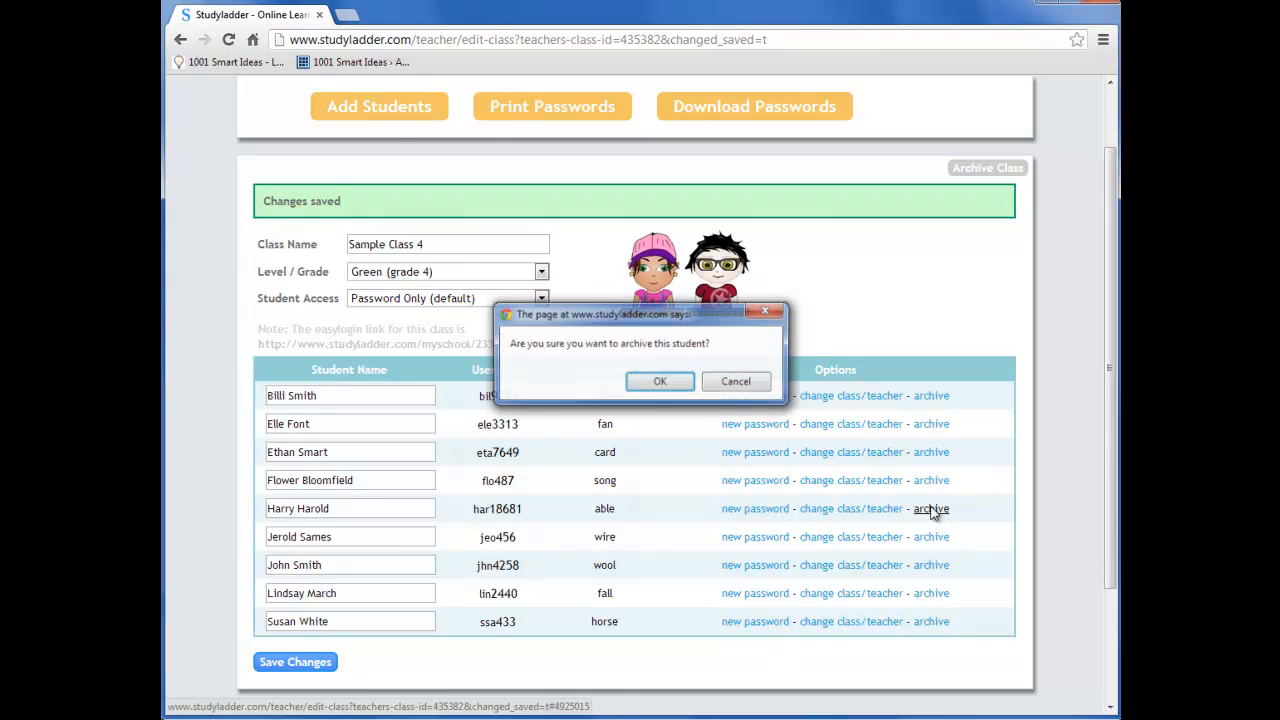
pyautogui.click(661, 385)
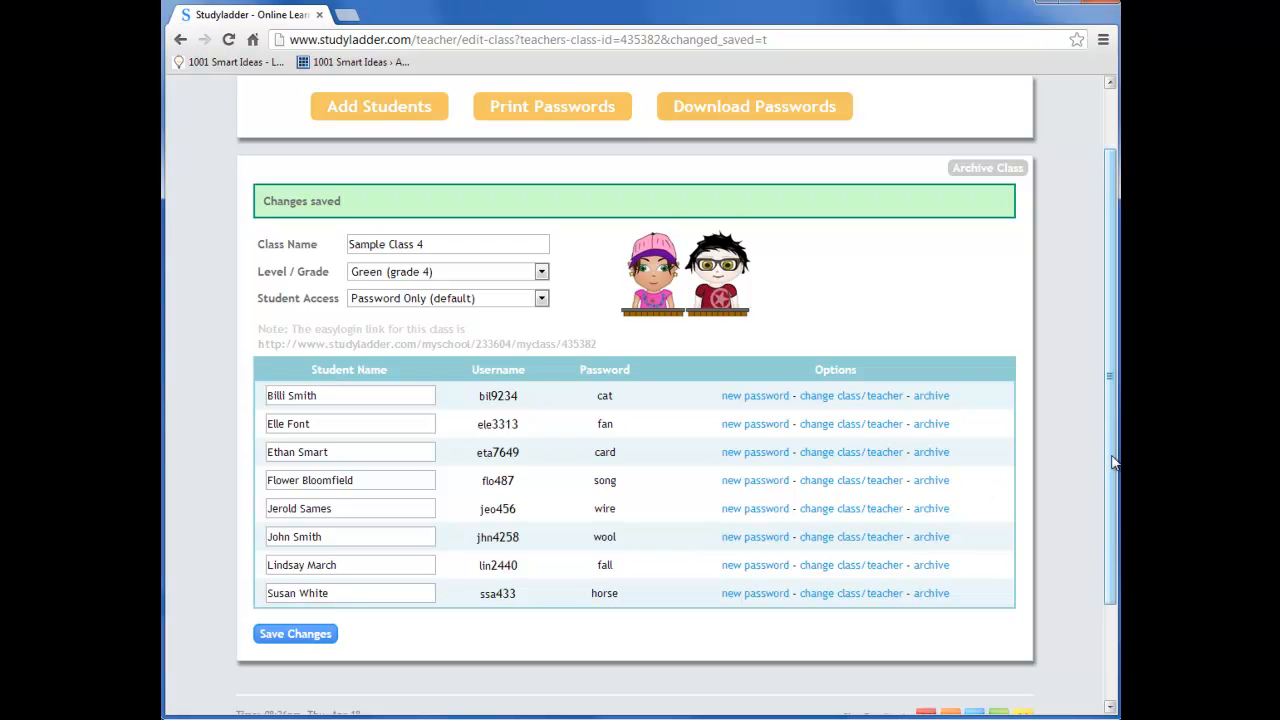
# Go to the home page, view the Manage Classes overview and reopen Sample Class 4 for editing
pyautogui.moveTo(1115, 460); pyautogui.dragTo(1117, 388)
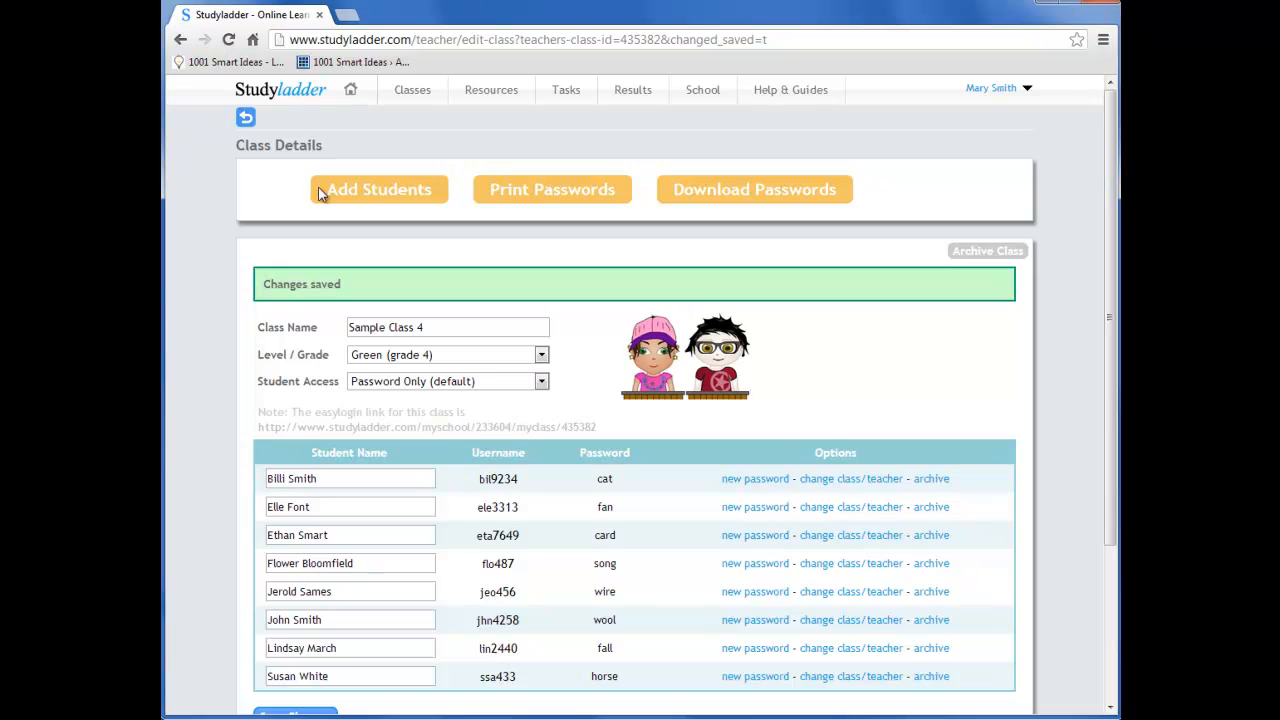
pyautogui.click(352, 90)
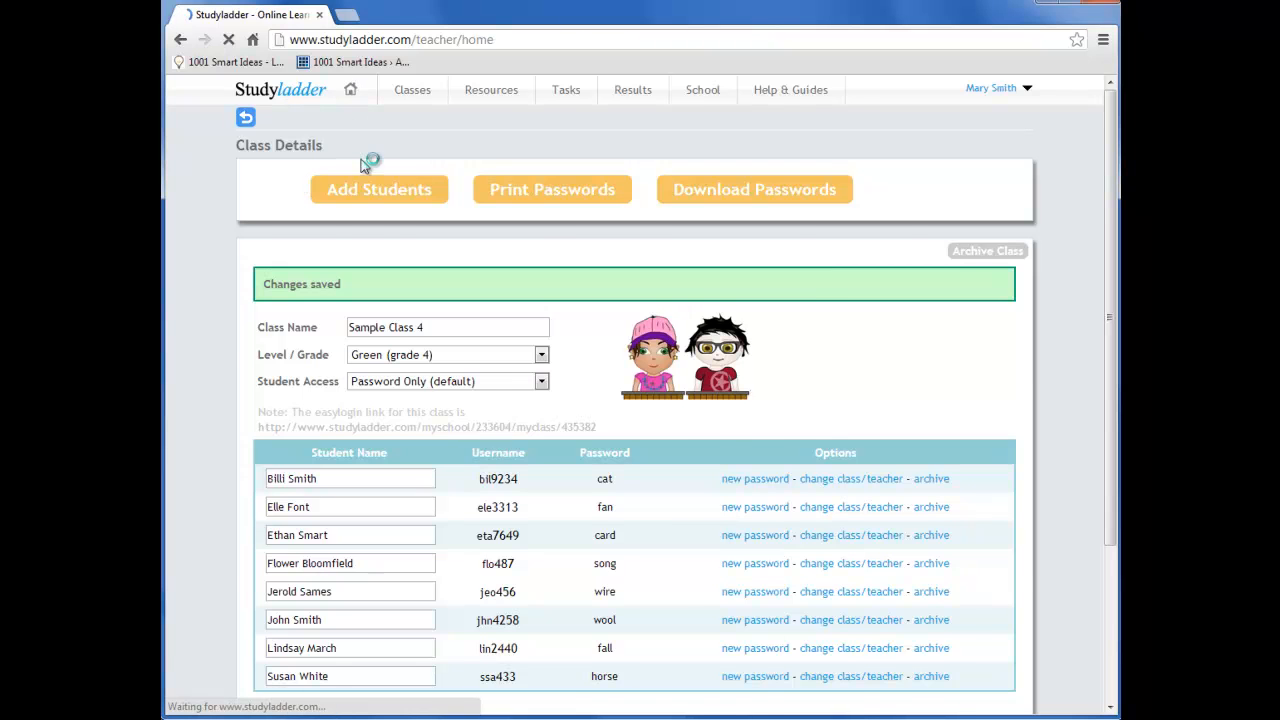
pyautogui.click(411, 91)
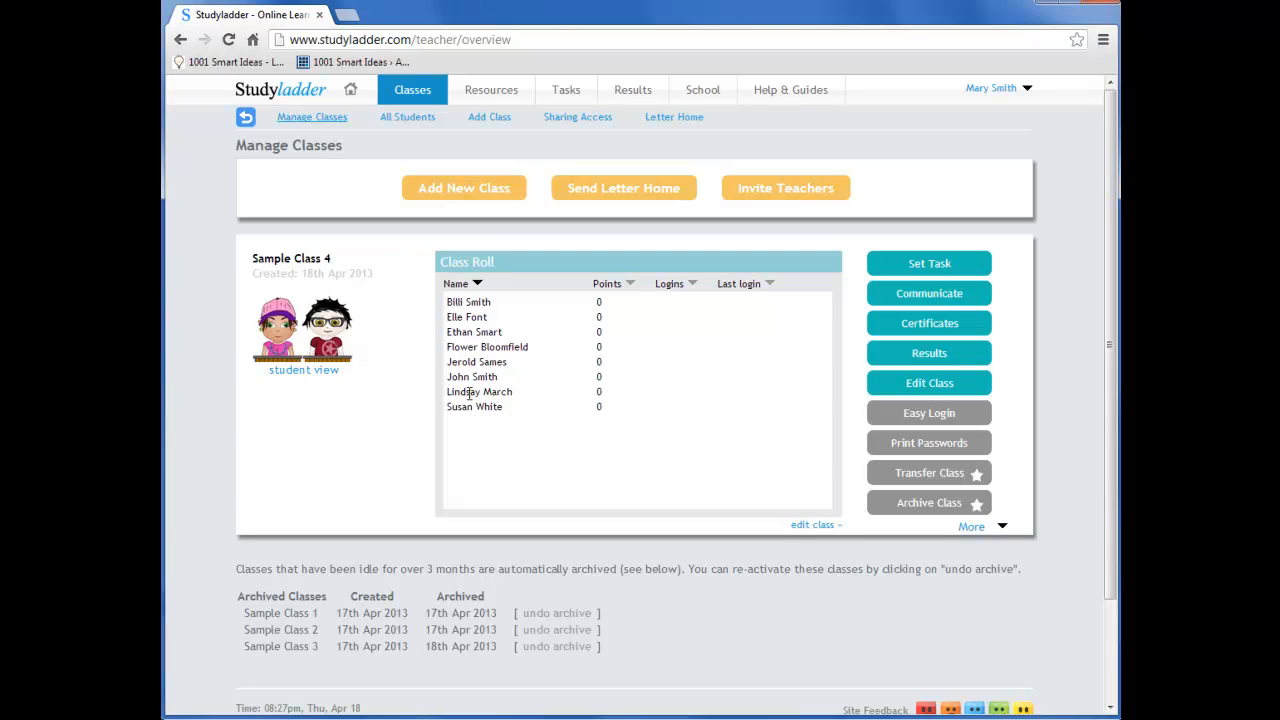
pyautogui.click(813, 527)
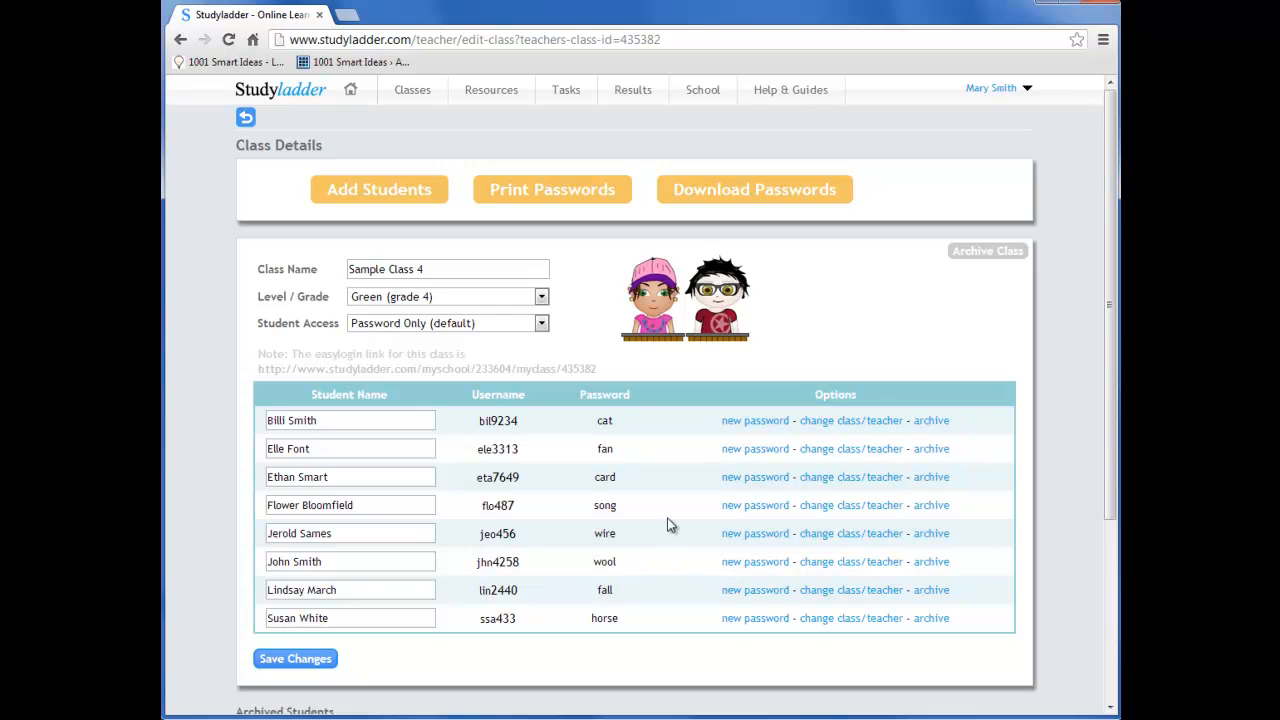
# Preview the printable student password sheet, close it without printing, and request the class password download
pyautogui.click(556, 201)
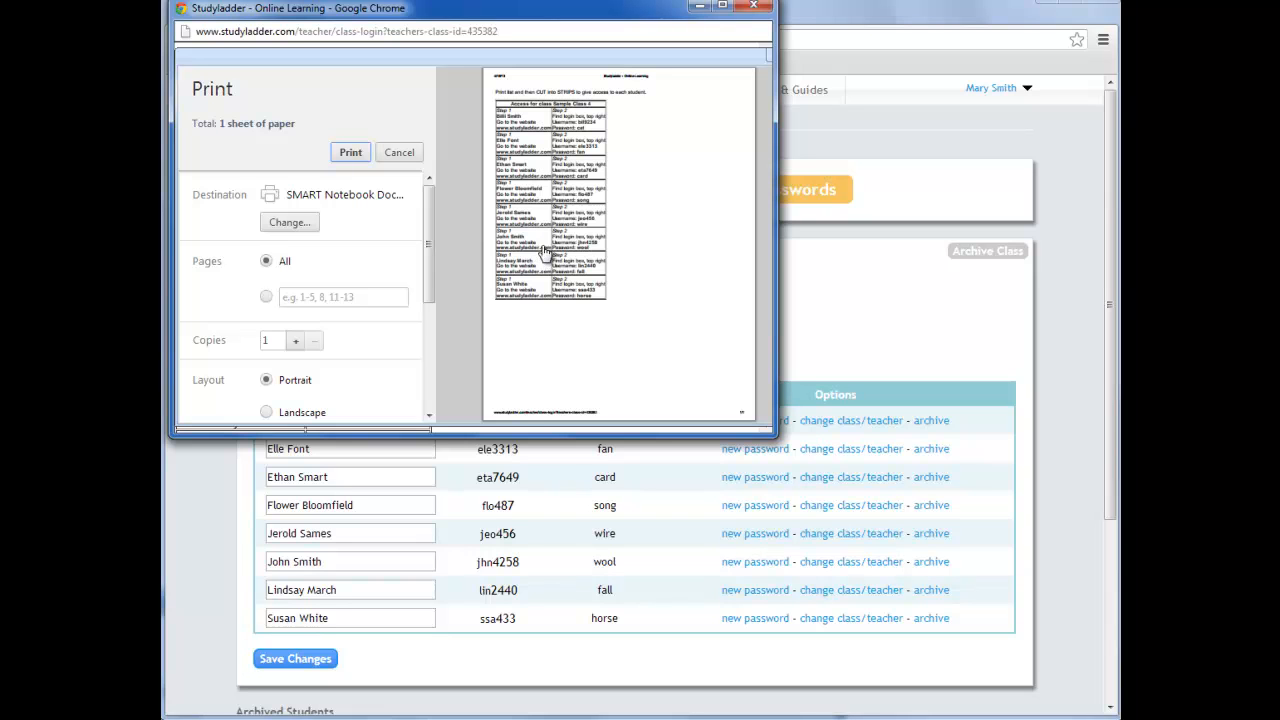
pyautogui.click(753, 6)
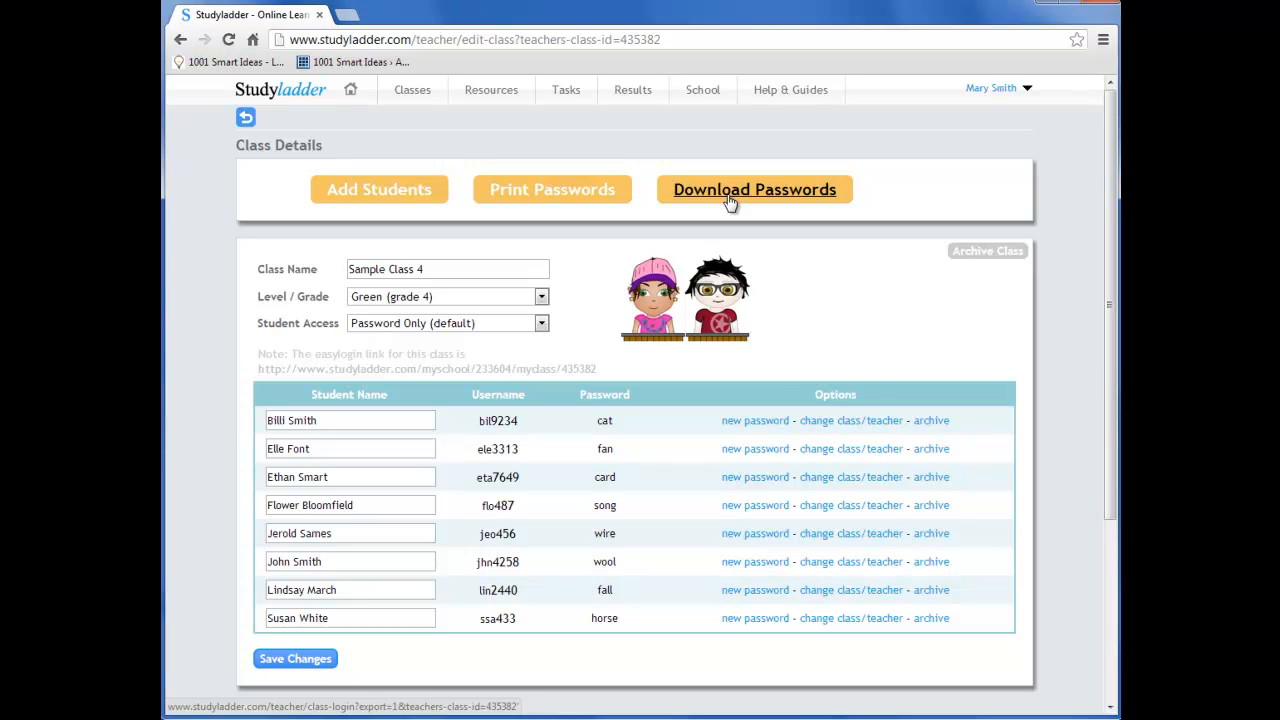
pyautogui.click(731, 195)
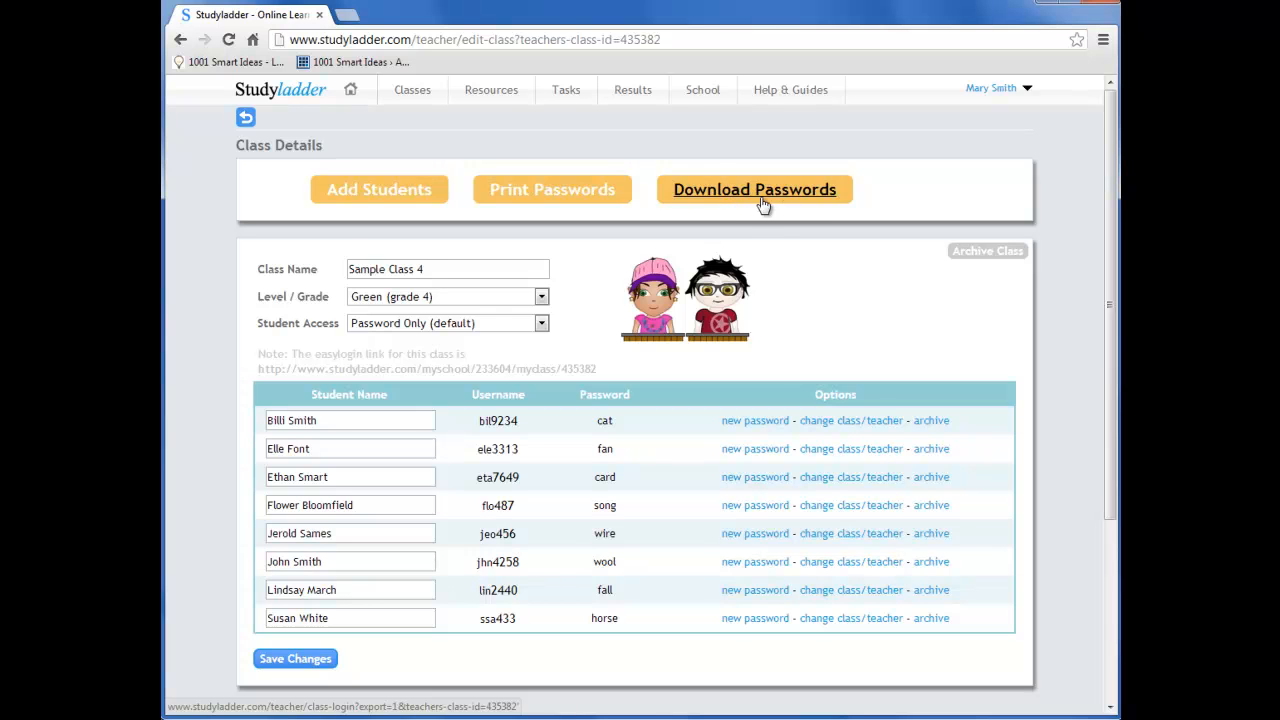